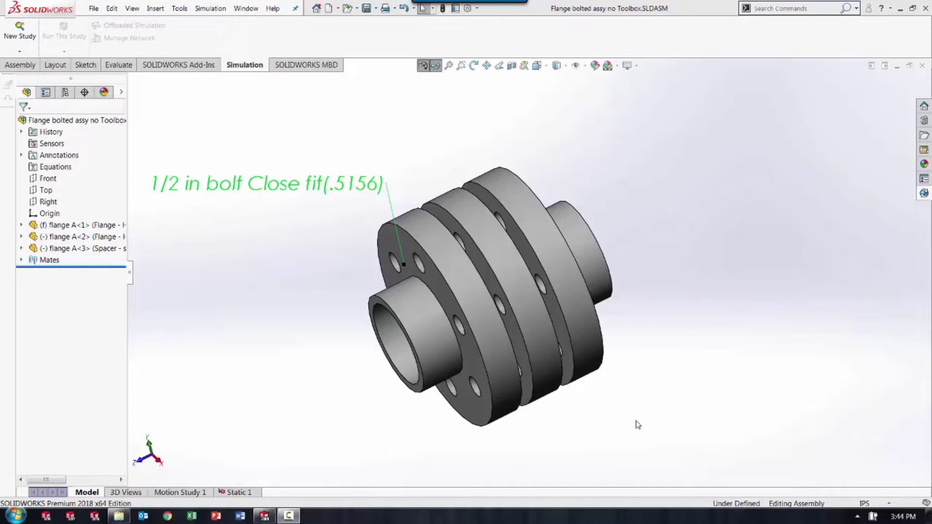
# In the Static 1 study, start a Bolt connector with its settings kept open.
pyautogui.moveTo(634, 421); pyautogui.dragTo(686, 366, button='middle')
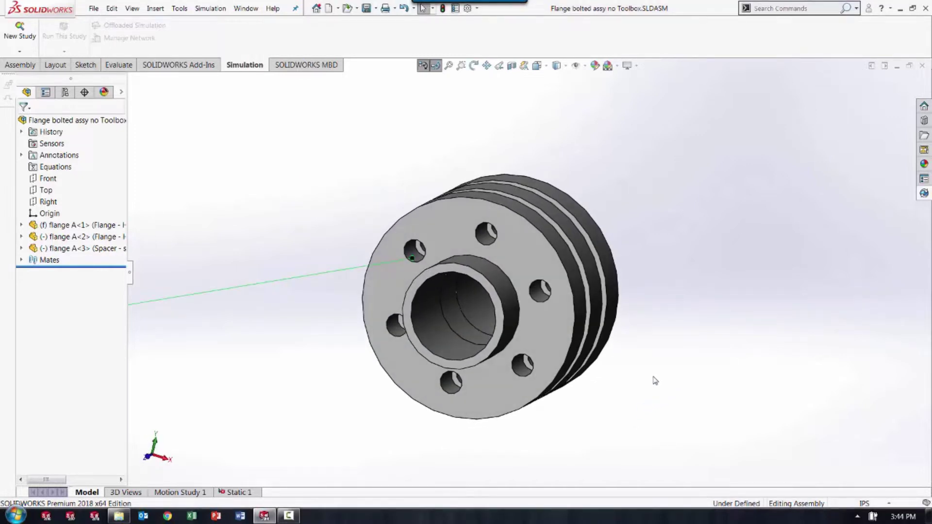
pyautogui.scroll(-2, 655, 381)
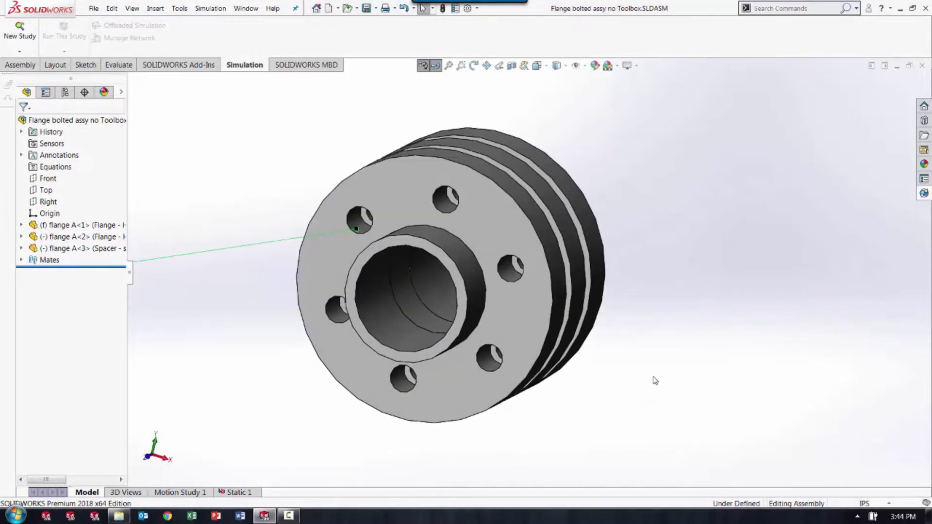
pyautogui.click(238, 493)
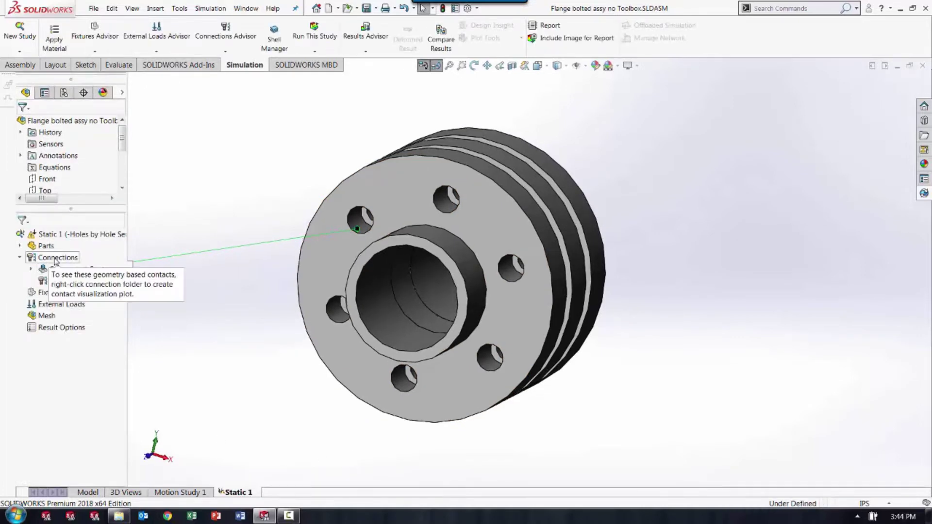
pyautogui.rightClick(57, 257)
pyautogui.click(76, 110)
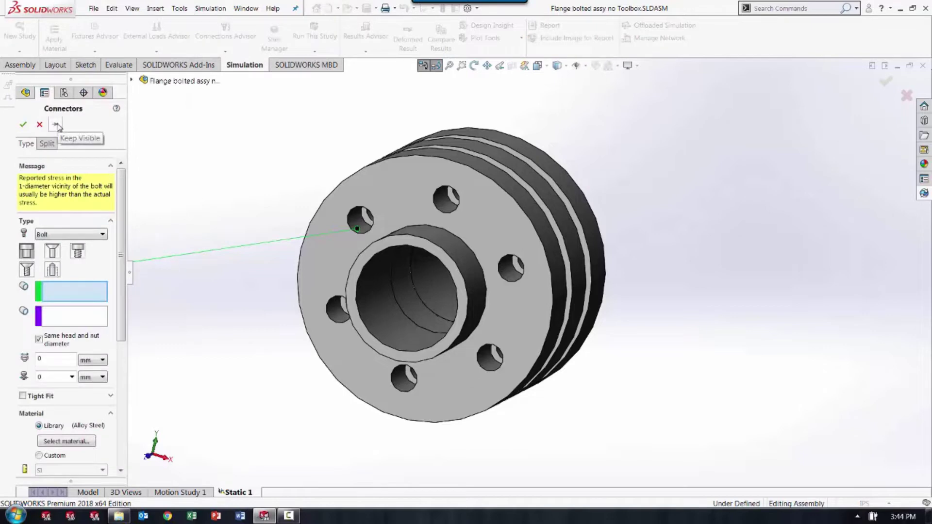
pyautogui.click(57, 125)
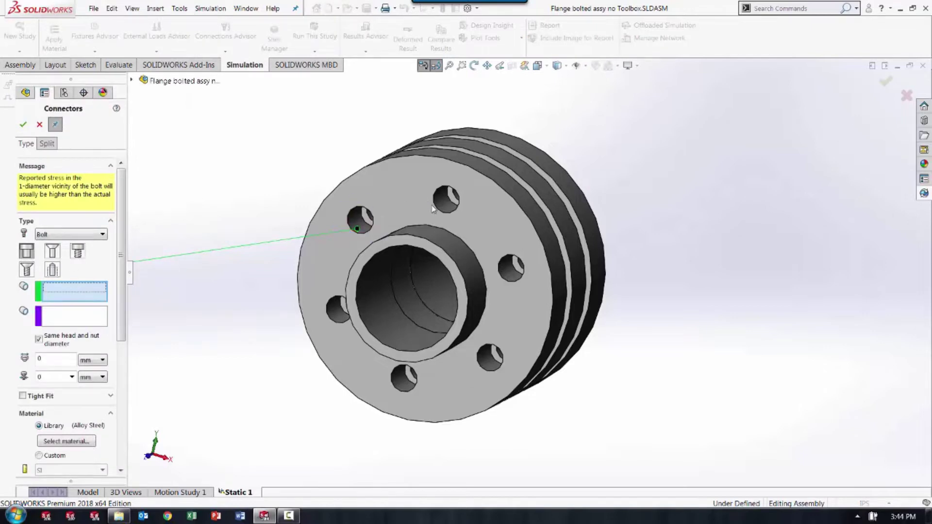
# Pick the matching top bolt-hole edges on flange A-1 and flange A-2 for head and nut.
pyautogui.click(448, 212)
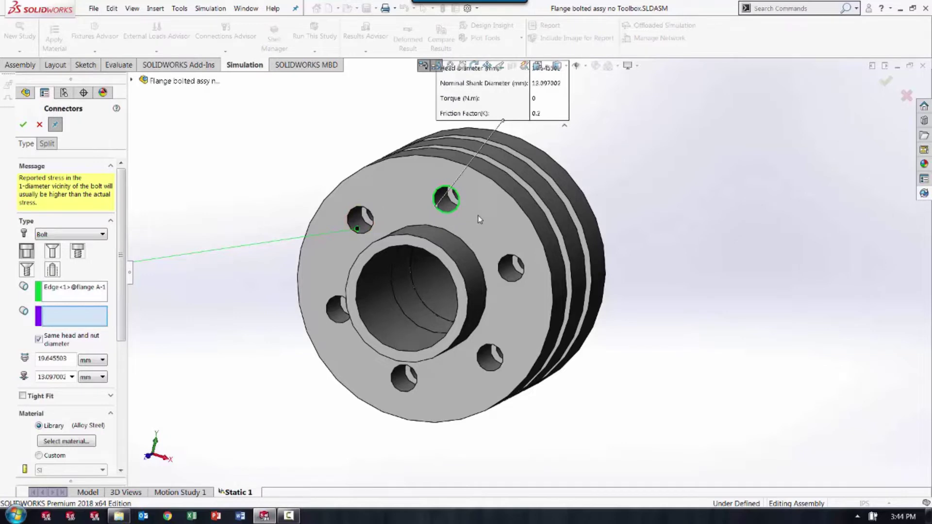
pyautogui.hotkey('shift', 'Left')
pyautogui.hotkey('shift', 'Left')
pyautogui.click(448, 211)
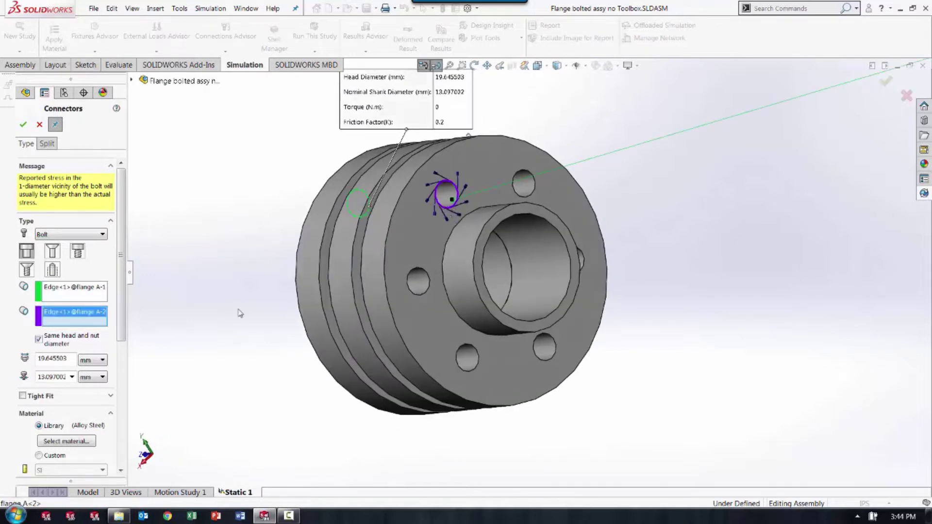
pyautogui.scroll(-5, 92, 343)
pyautogui.click(65, 450)
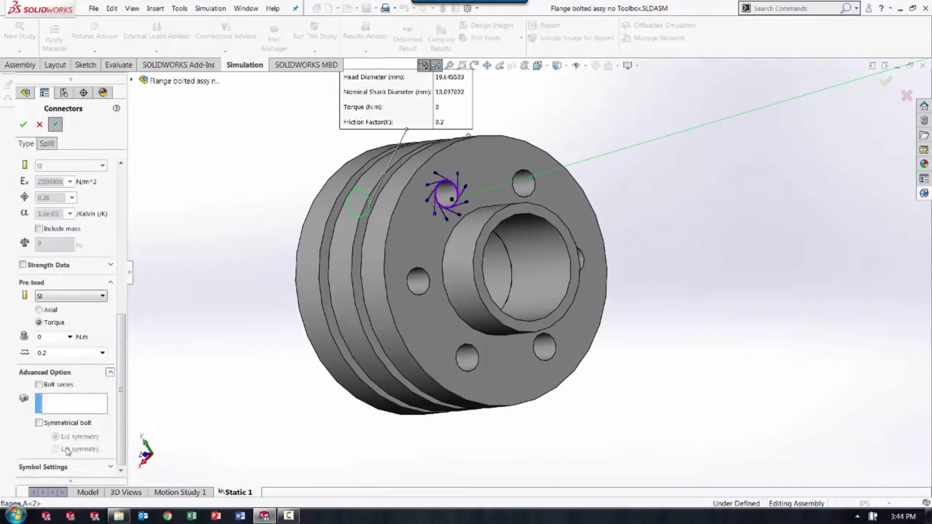
pyautogui.click(71, 404)
# Set the flange A-3 spacer hole face as the bolt series hole and apply the connector.
pyautogui.moveTo(339, 253); pyautogui.dragTo(474, 219, button='middle')
pyautogui.scroll(-2, 474, 219)
pyautogui.click(461, 218)
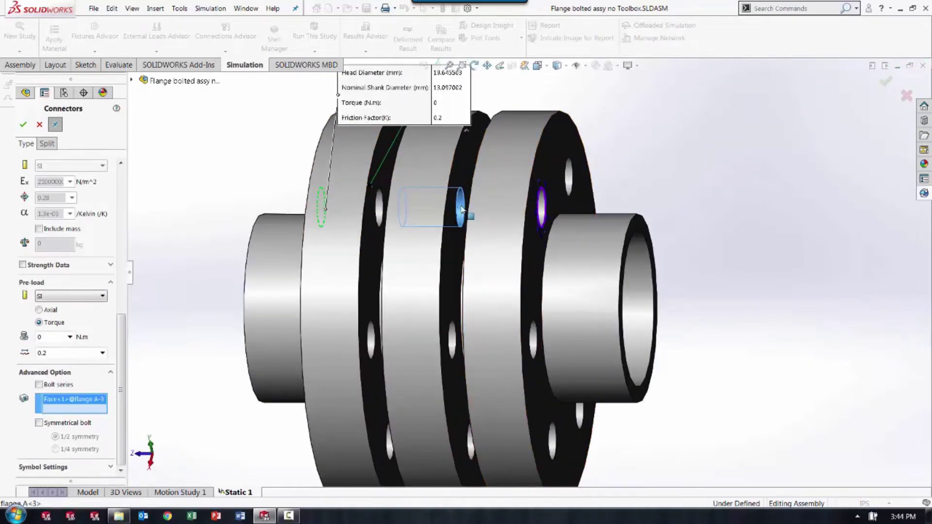
pyautogui.scroll(3, 461, 219)
pyautogui.moveTo(442, 243); pyautogui.dragTo(481, 233, button='middle')
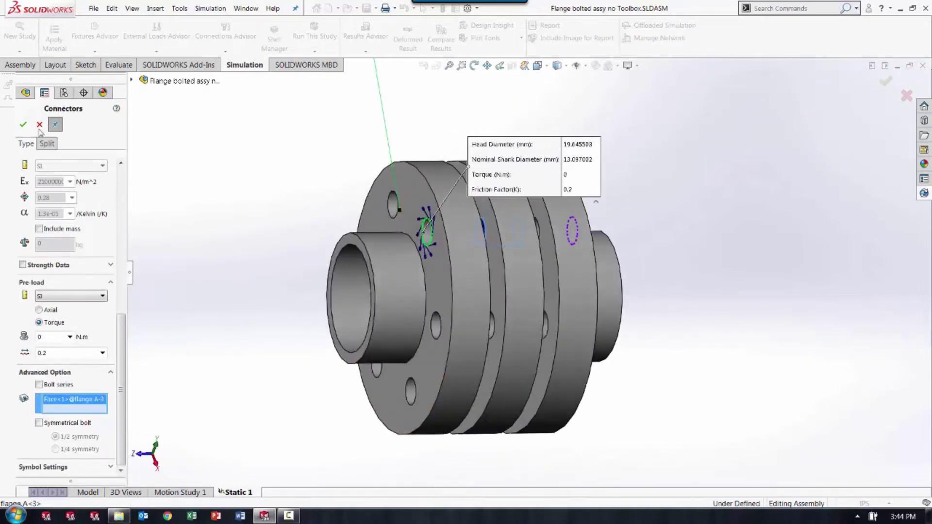
pyautogui.click(23, 125)
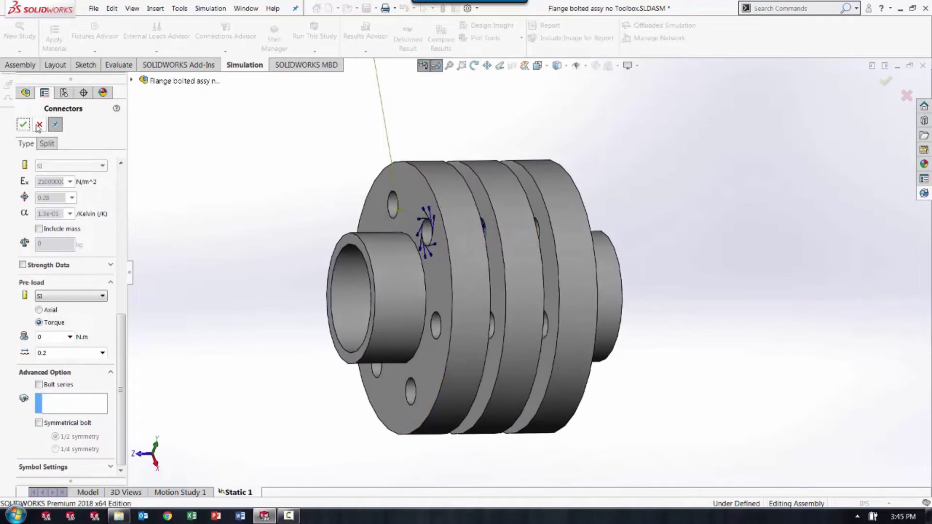
pyautogui.click(53, 126)
# Delete Bolt Group-1 from the Connectors folder, confirm with Yes, and return to the Model tab.
pyautogui.moveTo(210, 235); pyautogui.dragTo(279, 259, button='middle')
pyautogui.click(30, 281)
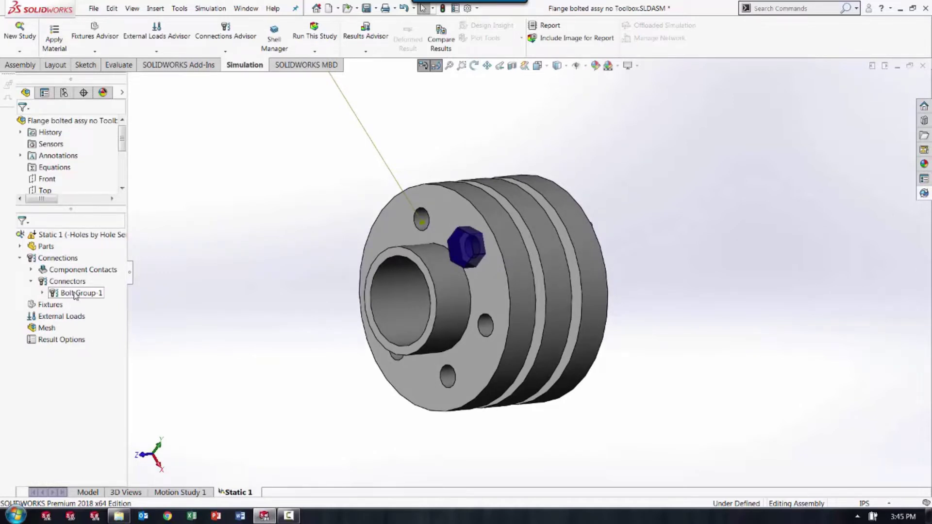
pyautogui.rightClick(75, 294)
pyautogui.click(97, 267)
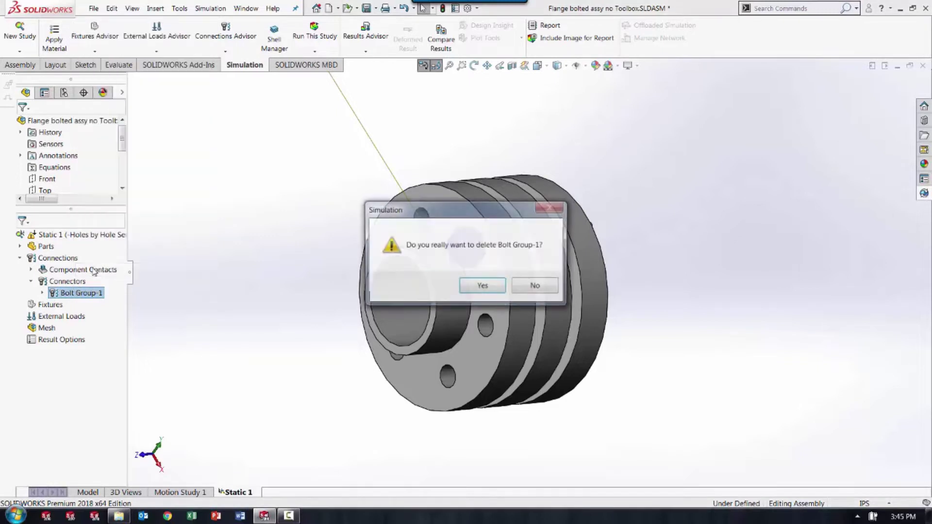
pyautogui.click(501, 290)
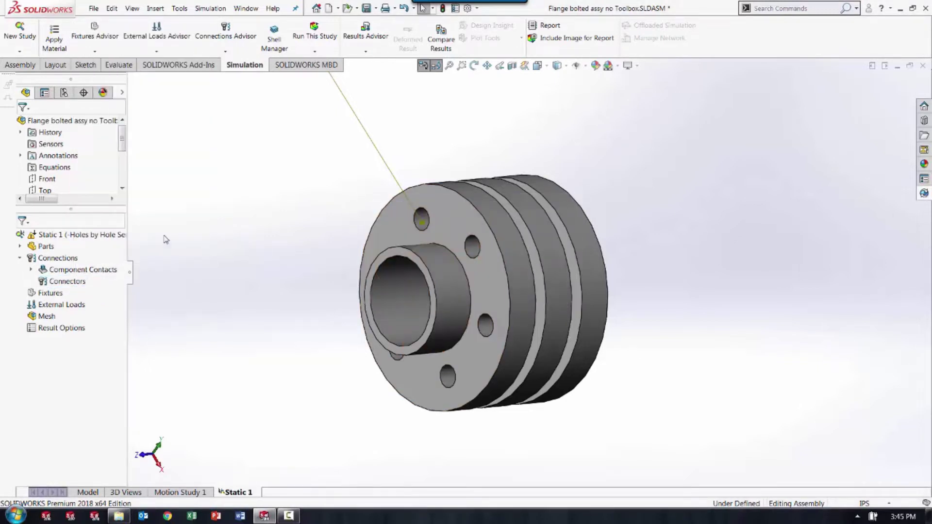
pyautogui.click(82, 492)
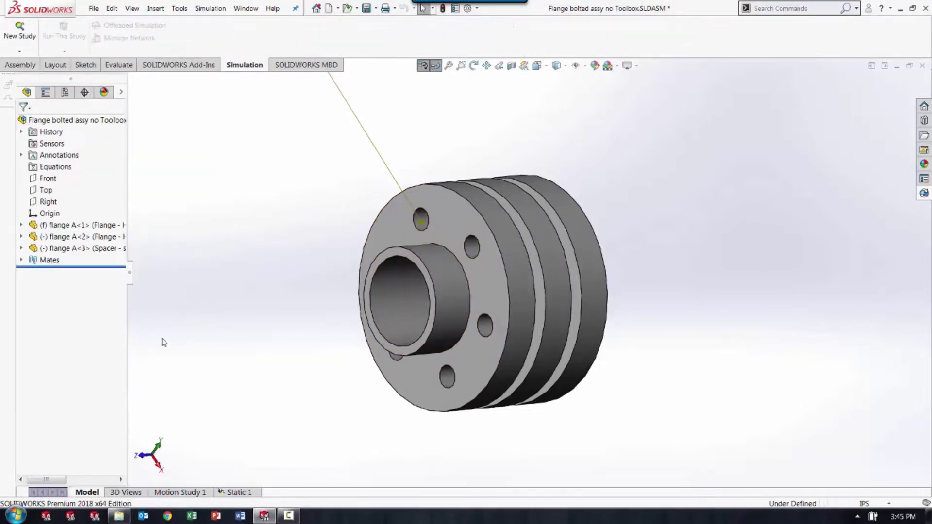
# Start an assembly Hole Series from existing holes, picking the 33/64 hole on flange A<1>.
pyautogui.scroll(5, 290, 42)
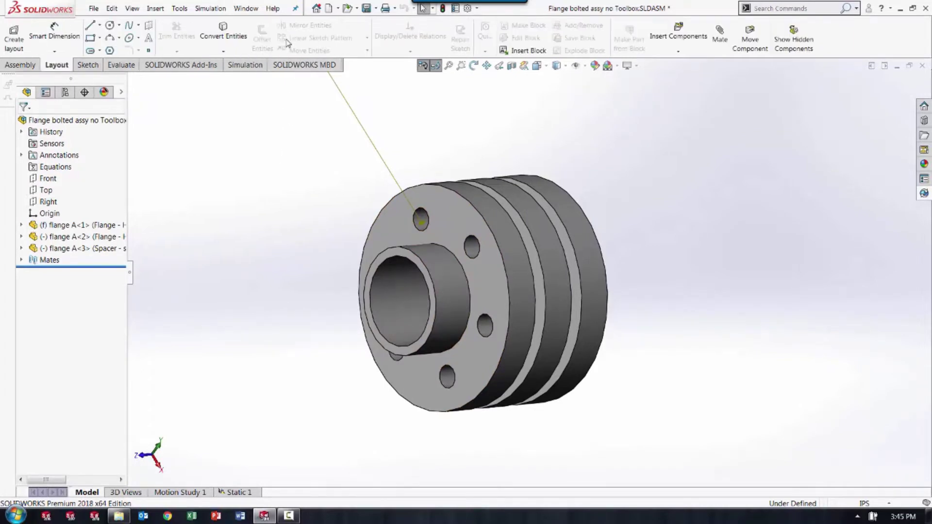
pyautogui.click(417, 36)
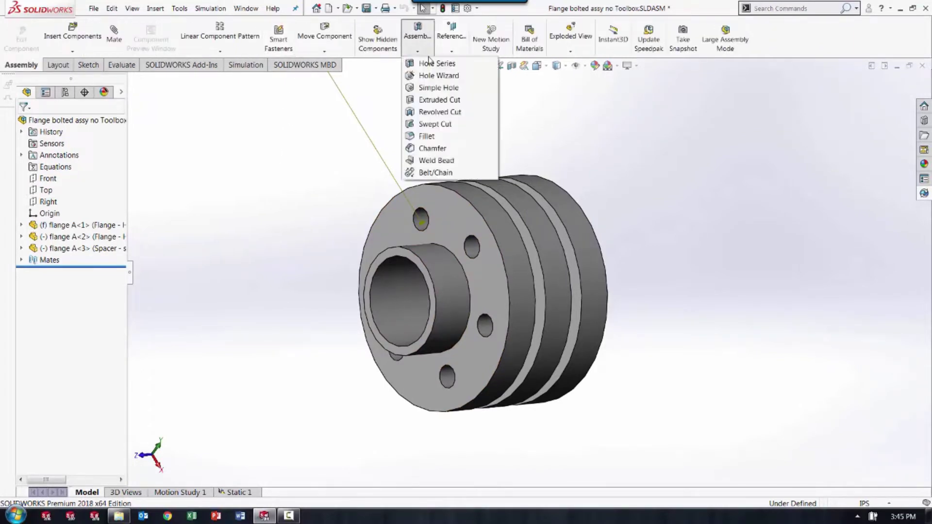
pyautogui.click(432, 63)
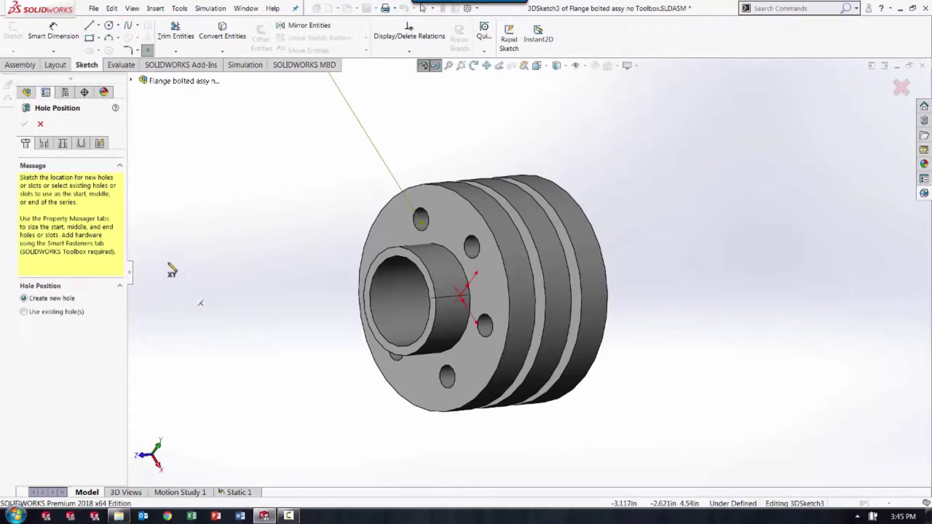
pyautogui.click(56, 312)
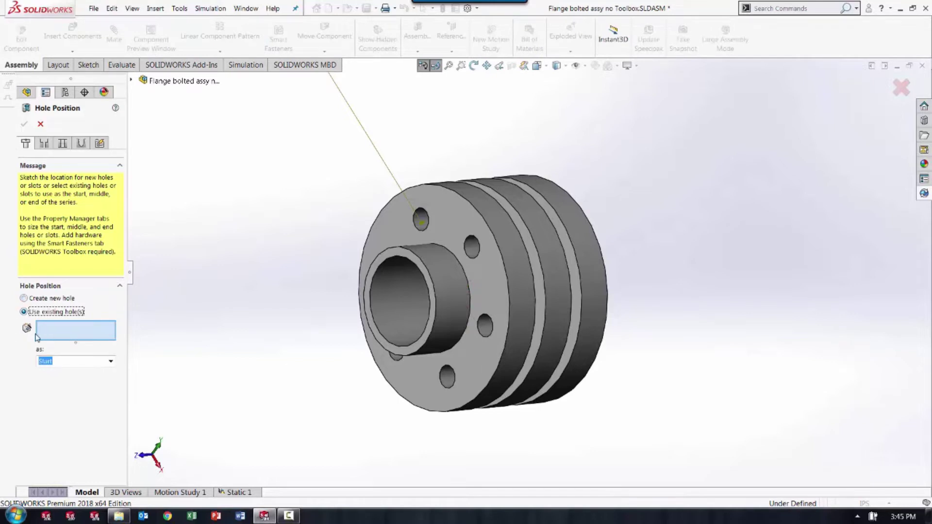
pyautogui.click(98, 337)
pyautogui.scroll(-2, 464, 248)
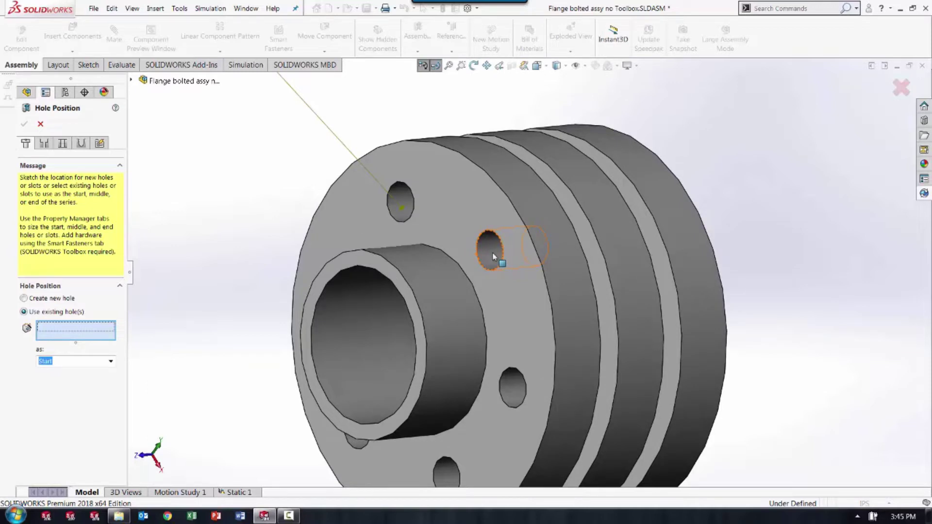
pyautogui.click(492, 253)
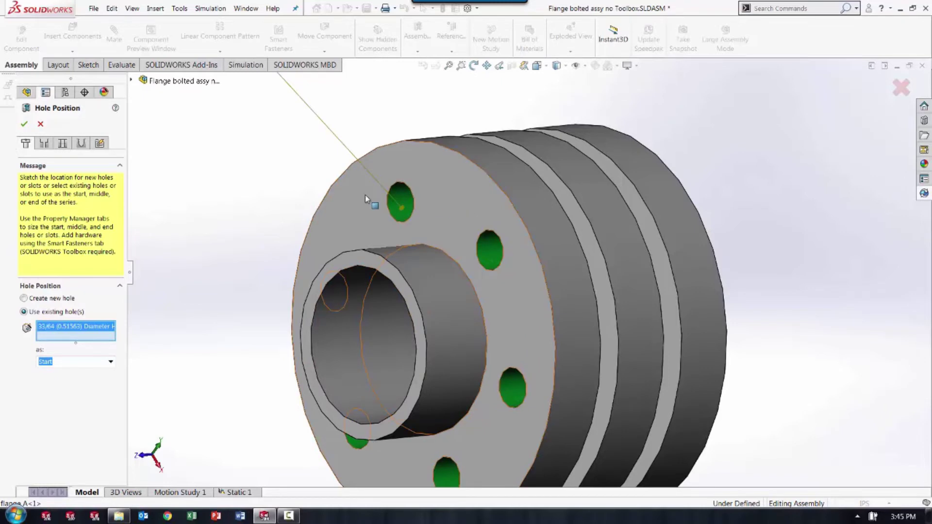
# Set flange A<2> as End Component, dismiss the no-bodies-to-cut warning, and cancel the Hole Series.
pyautogui.click(82, 144)
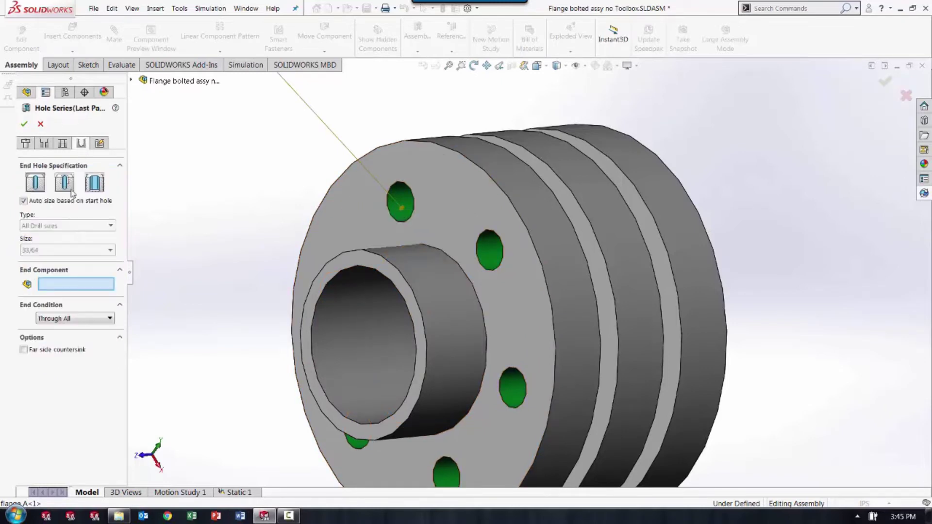
pyautogui.moveTo(255, 287); pyautogui.dragTo(183, 284, button='middle')
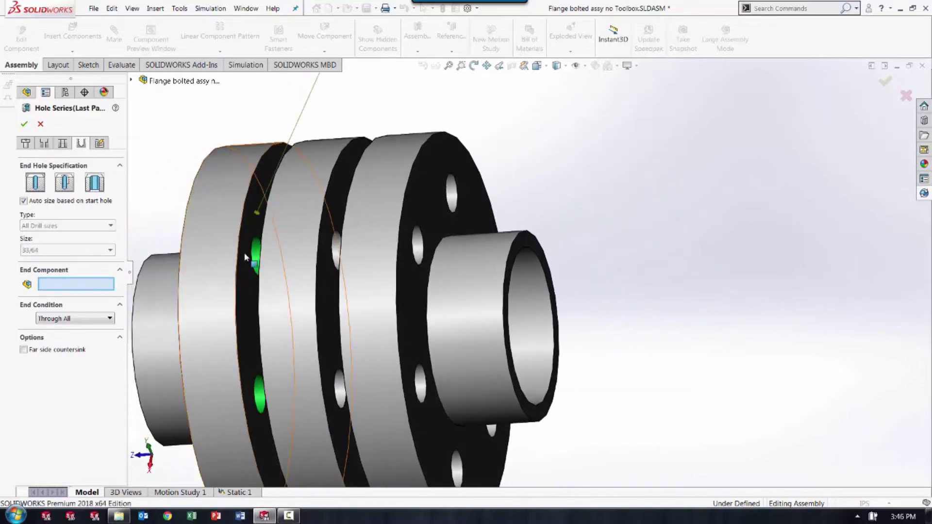
pyautogui.click(413, 305)
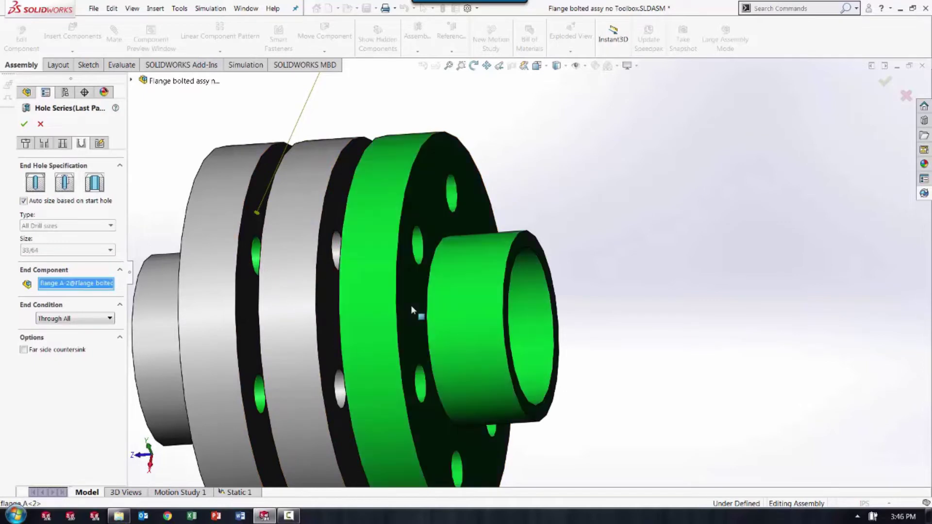
pyautogui.click(24, 124)
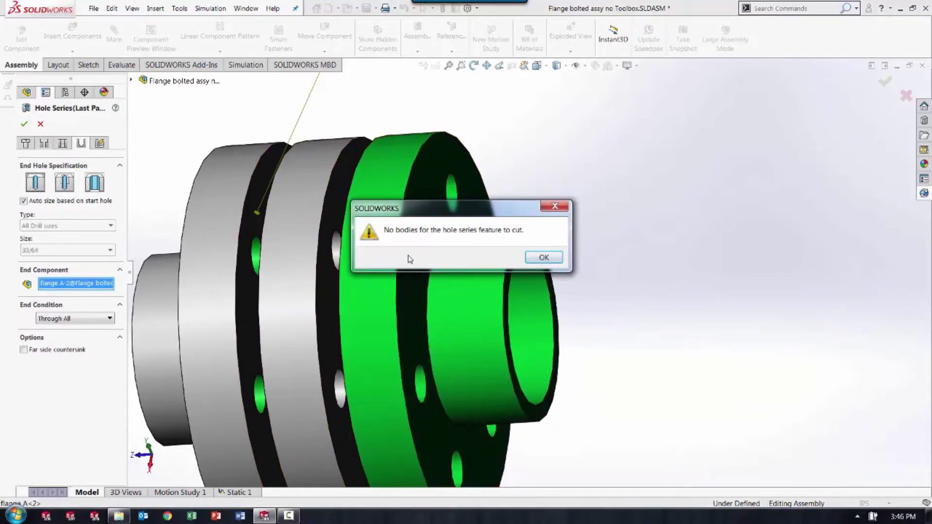
pyautogui.click(544, 258)
pyautogui.press('f')
pyautogui.moveTo(311, 257); pyautogui.dragTo(352, 283, button='middle')
pyautogui.click(41, 124)
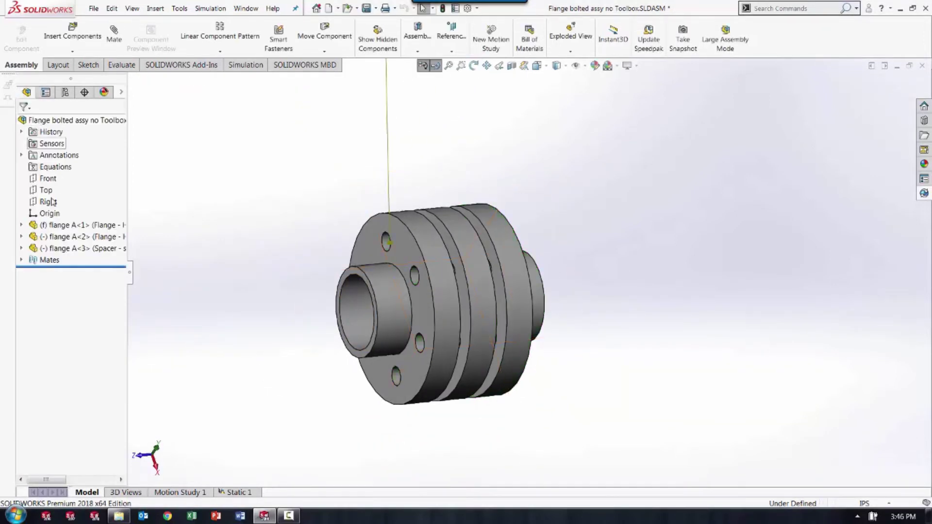
# Switch the spacer to its 'Spacer - no holes' configuration.
pyautogui.moveTo(466, 255); pyautogui.dragTo(456, 252, button='middle')
pyautogui.click(456, 251)
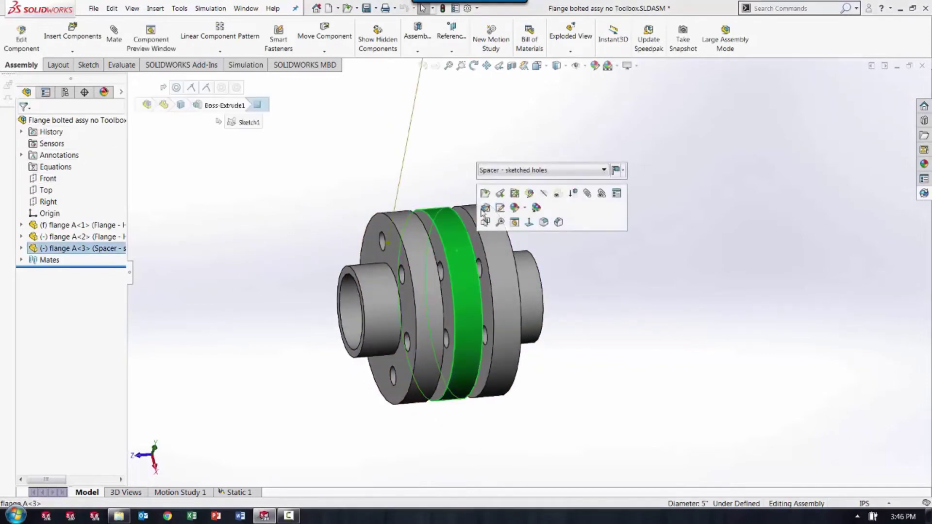
pyautogui.click(493, 172)
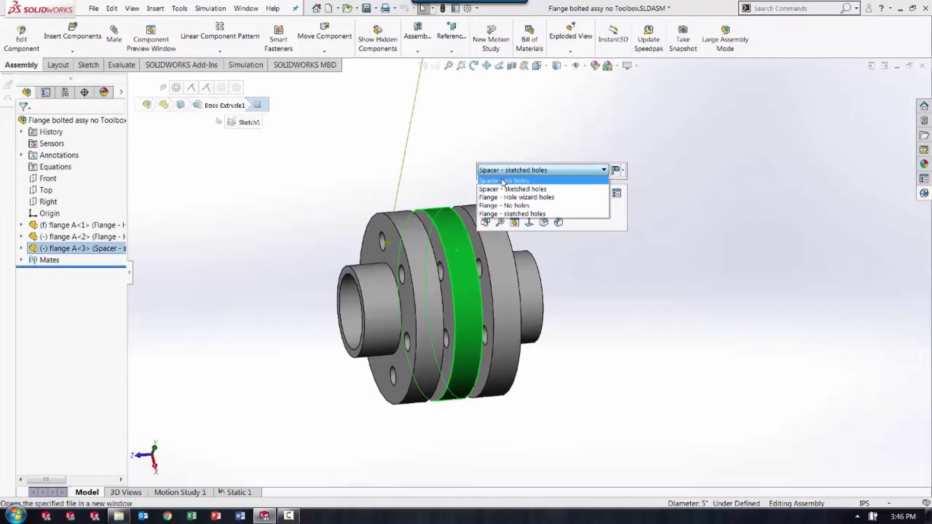
pyautogui.click(503, 183)
pyautogui.click(634, 171)
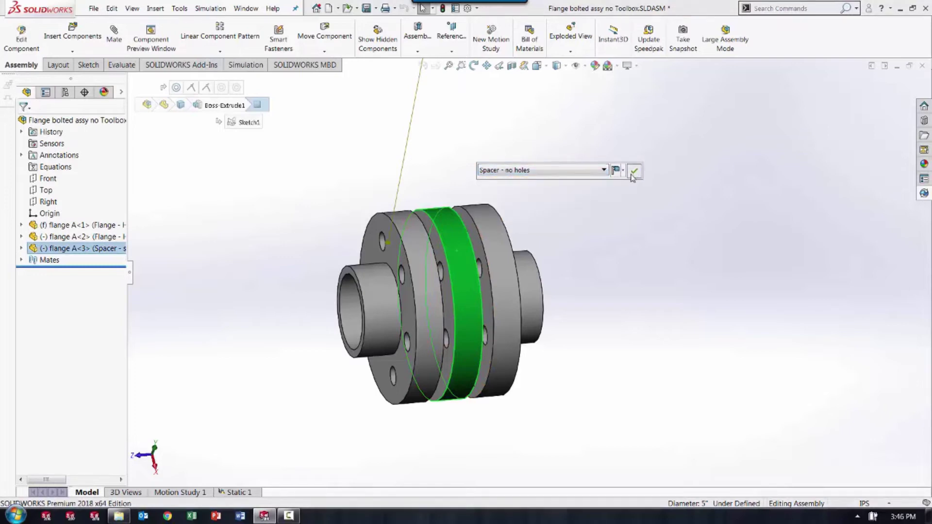
# Switch flange A<2> to its 'Flange - No holes' configuration.
pyautogui.click(501, 255)
pyautogui.click(553, 171)
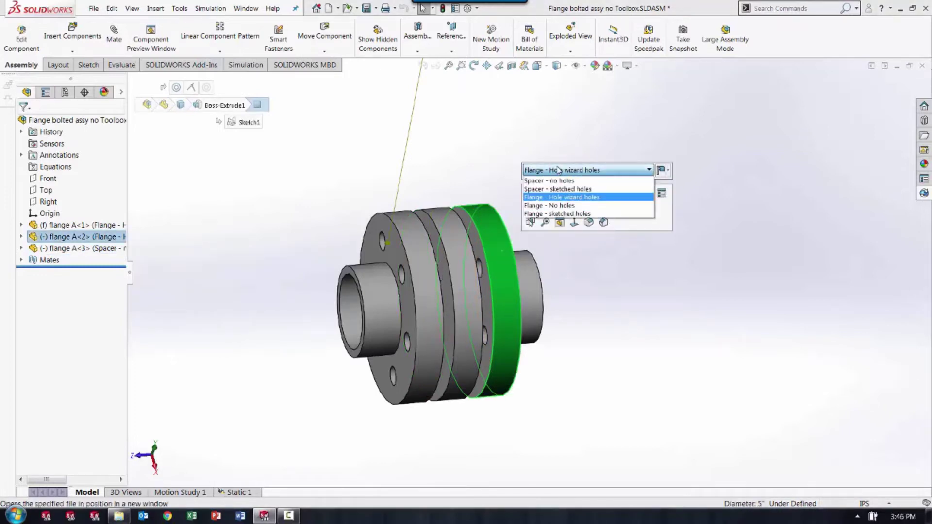
pyautogui.click(566, 205)
pyautogui.click(679, 170)
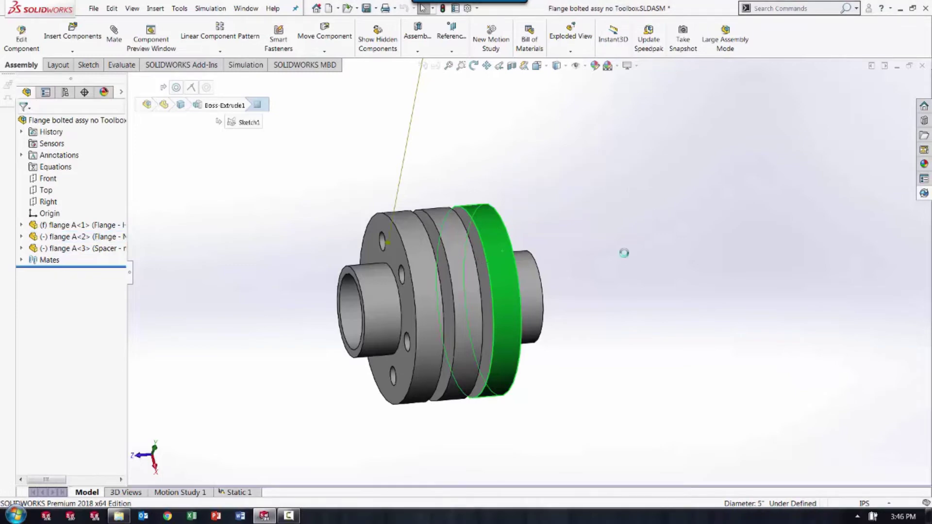
pyautogui.scroll(-2, 495, 279)
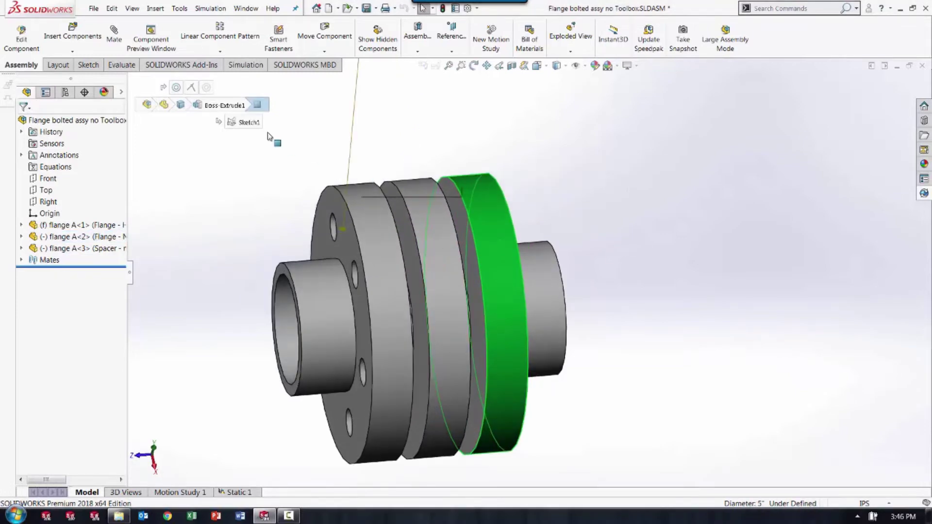
pyautogui.click(419, 46)
# Create a 33/64 Hole Series from flange A<1>'s existing holes, ending at flange A<2>.
pyautogui.click(427, 63)
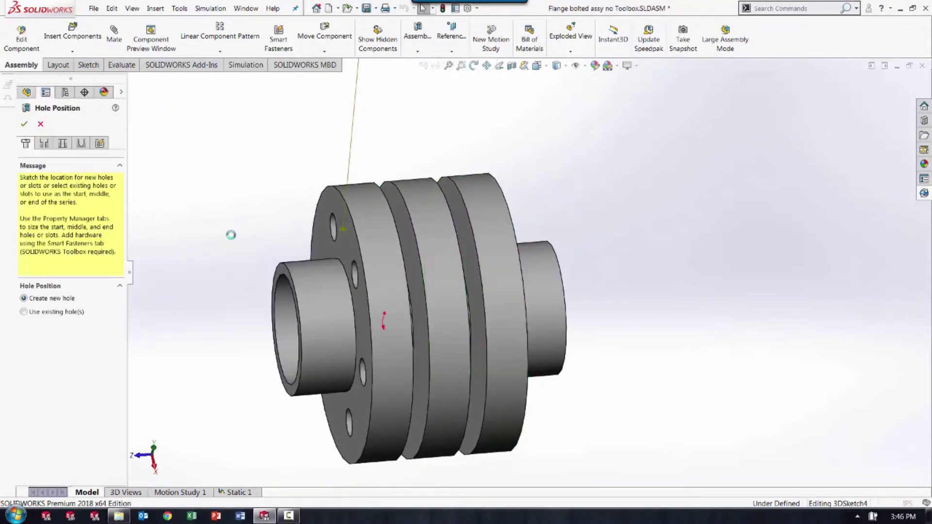
pyautogui.click(57, 314)
pyautogui.moveTo(186, 316); pyautogui.dragTo(212, 312, button='middle')
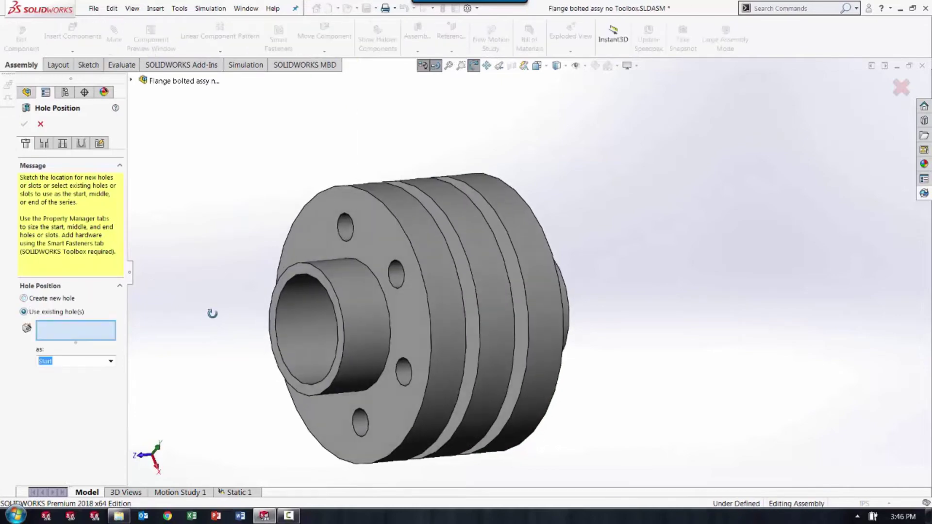
pyautogui.scroll(-5, 361, 274)
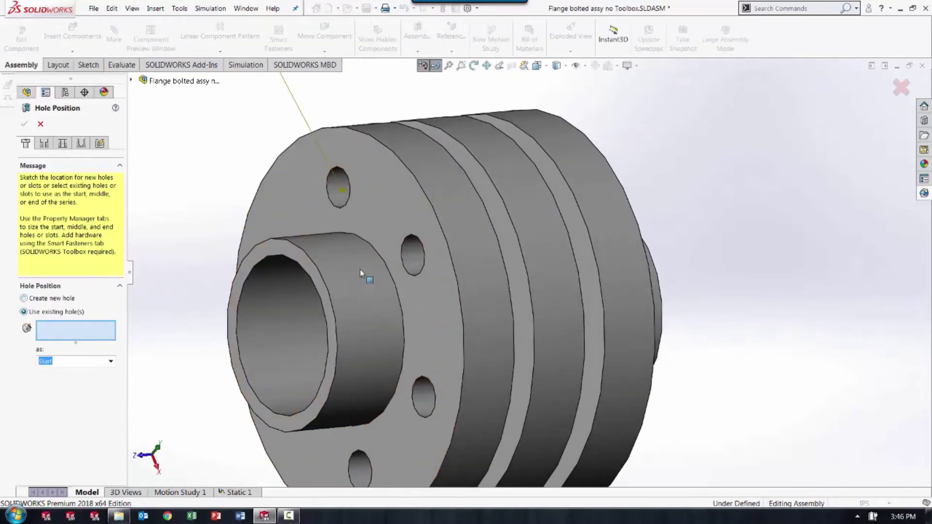
pyautogui.click(417, 254)
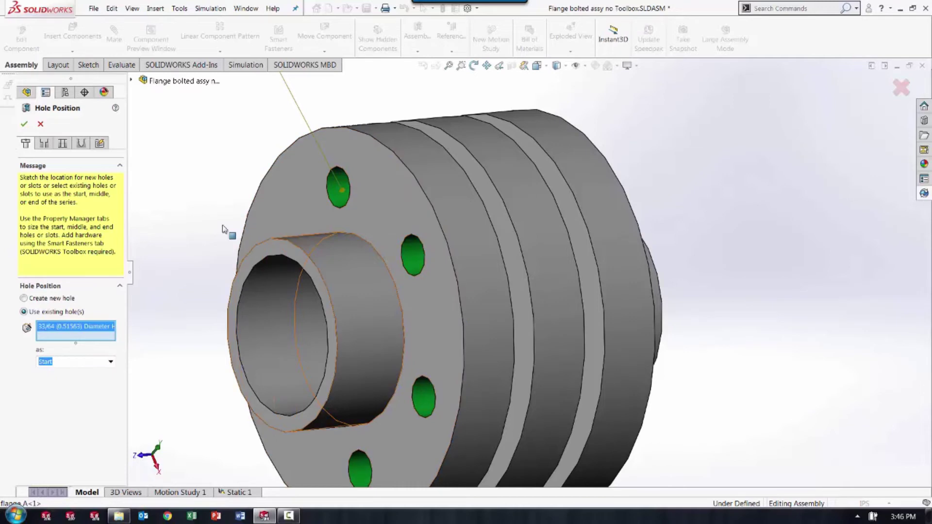
pyautogui.click(81, 144)
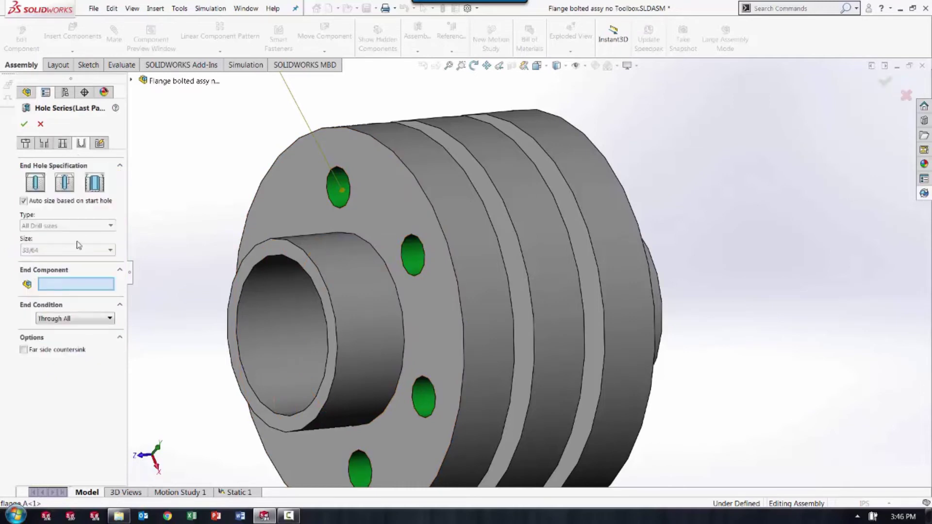
pyautogui.click(75, 287)
pyautogui.click(577, 248)
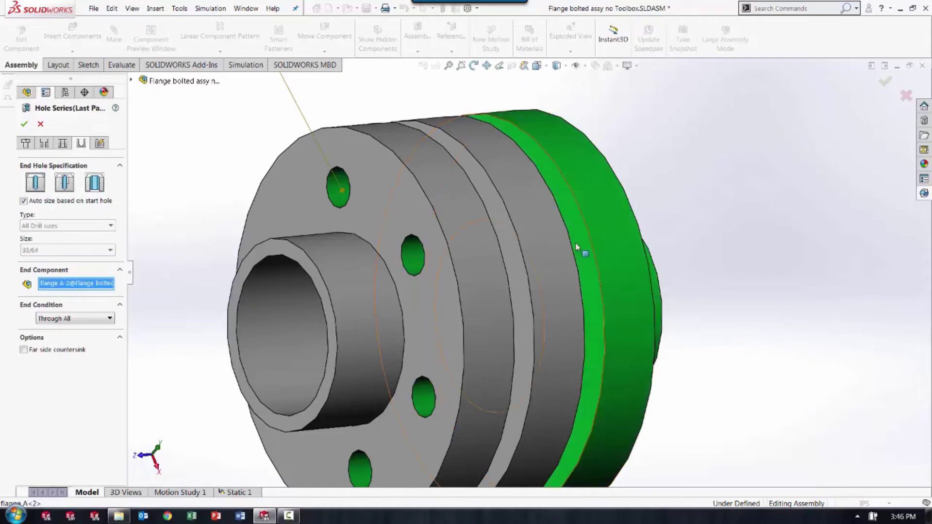
pyautogui.click(24, 124)
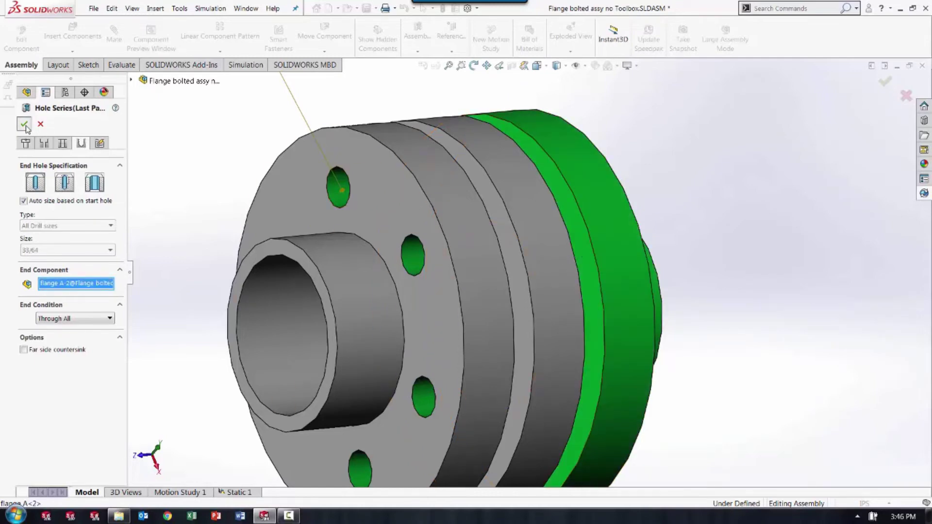
pyautogui.moveTo(687, 273); pyautogui.dragTo(620, 297, button='middle')
# Clear the selection, switch to the Static 1 study, and start a new Bolt connector.
pyautogui.click(697, 254)
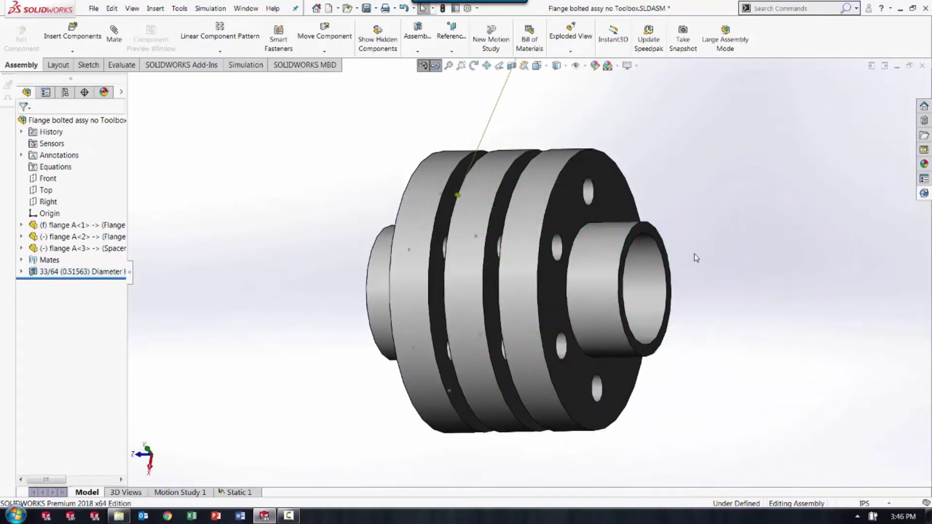
pyautogui.moveTo(321, 213); pyautogui.dragTo(381, 208, button='middle')
pyautogui.click(235, 492)
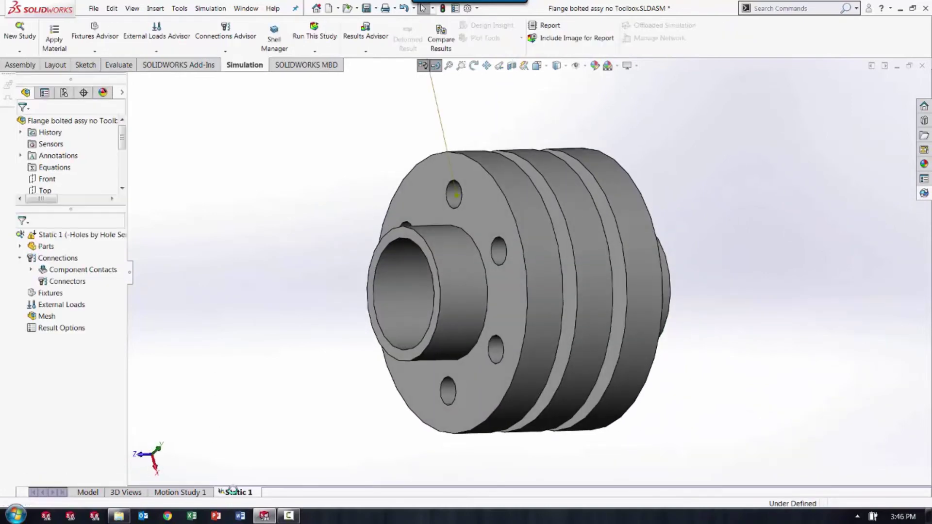
pyautogui.rightClick(56, 259)
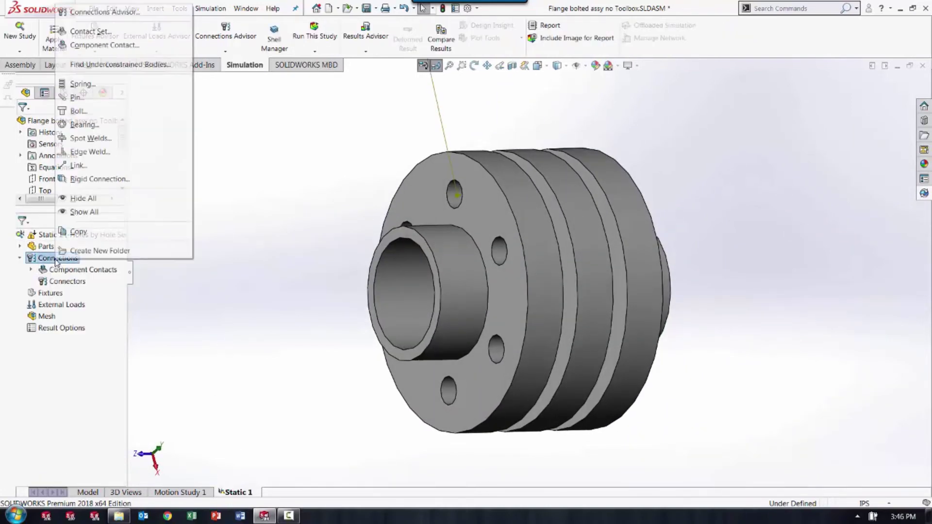
pyautogui.click(79, 111)
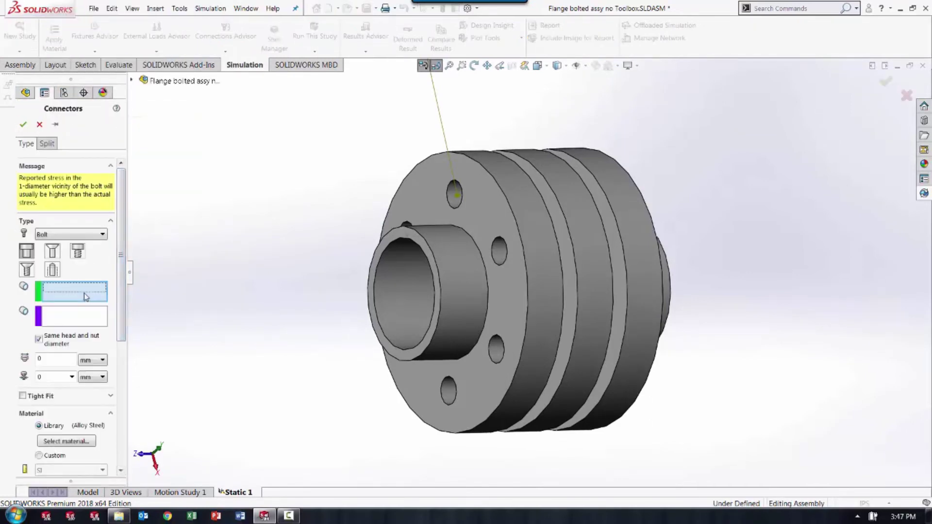
# Pick the flange A-1 hole edge for the bolt head and the flange A-2 edge for the nut.
pyautogui.scroll(4, 485, 270)
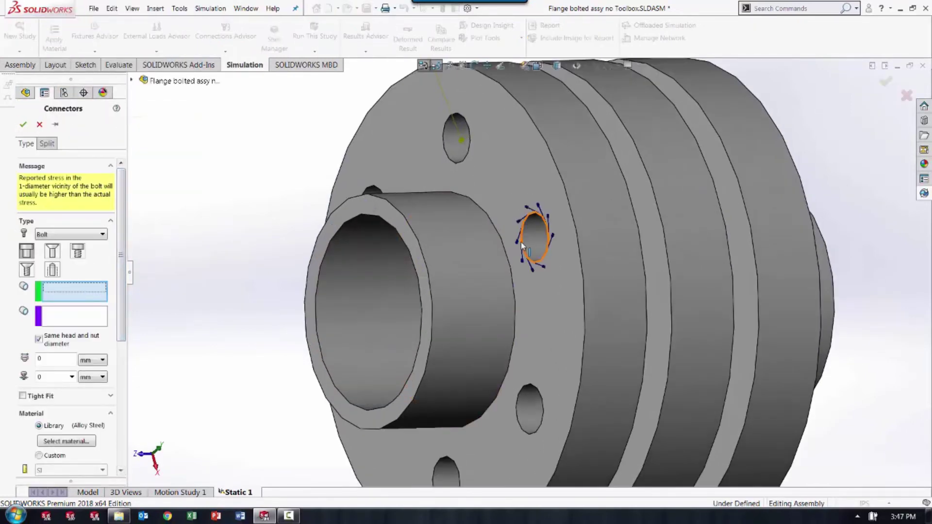
pyautogui.click(521, 242)
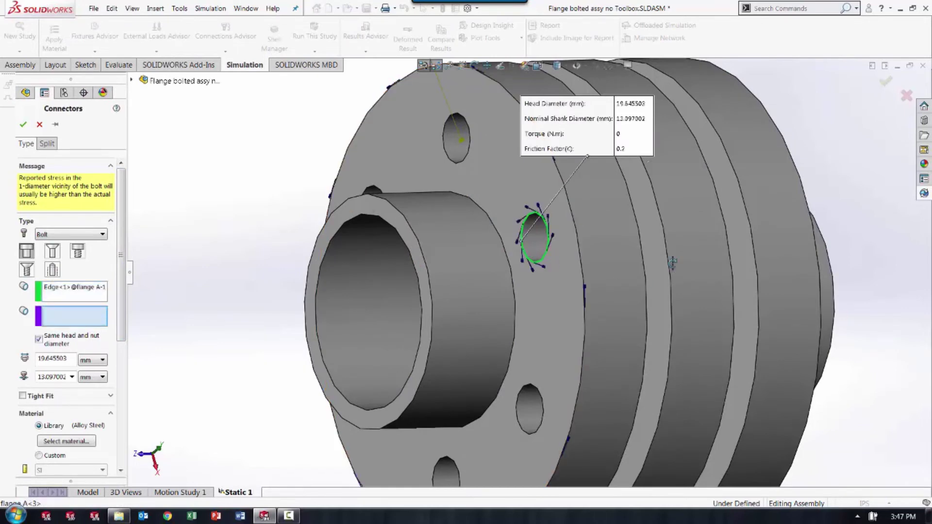
pyautogui.moveTo(534, 231); pyautogui.dragTo(585, 262, button='middle')
pyautogui.scroll(-3, 586, 262)
pyautogui.scroll(2, 680, 253)
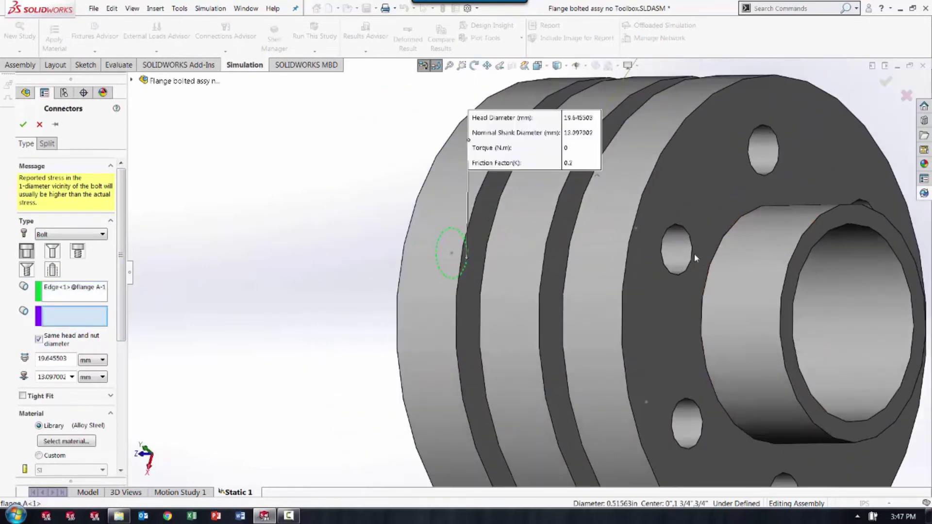
pyautogui.click(693, 257)
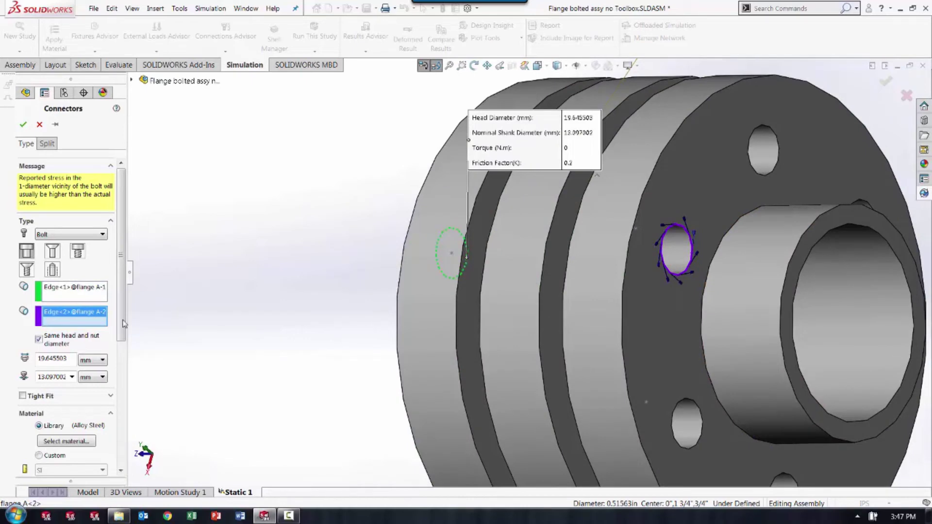
pyautogui.scroll(-4, 110, 321)
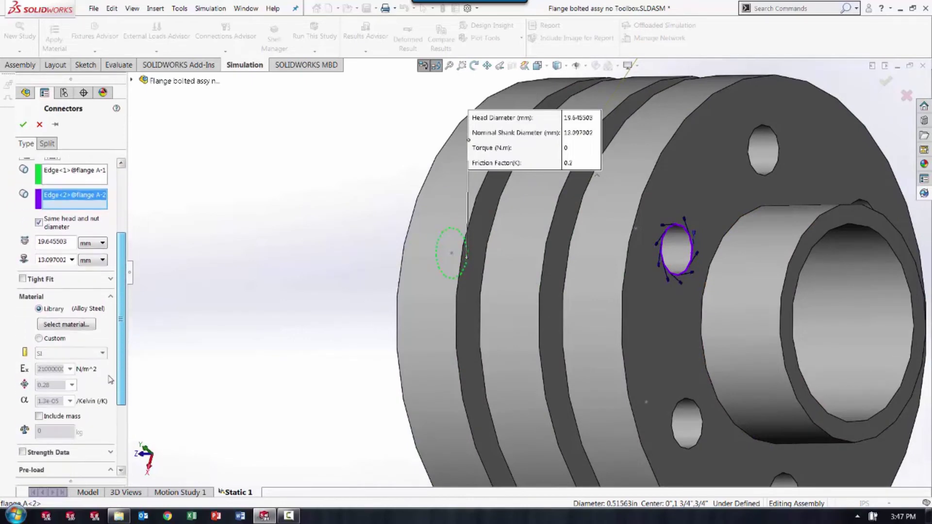
pyautogui.scroll(-6, 109, 327)
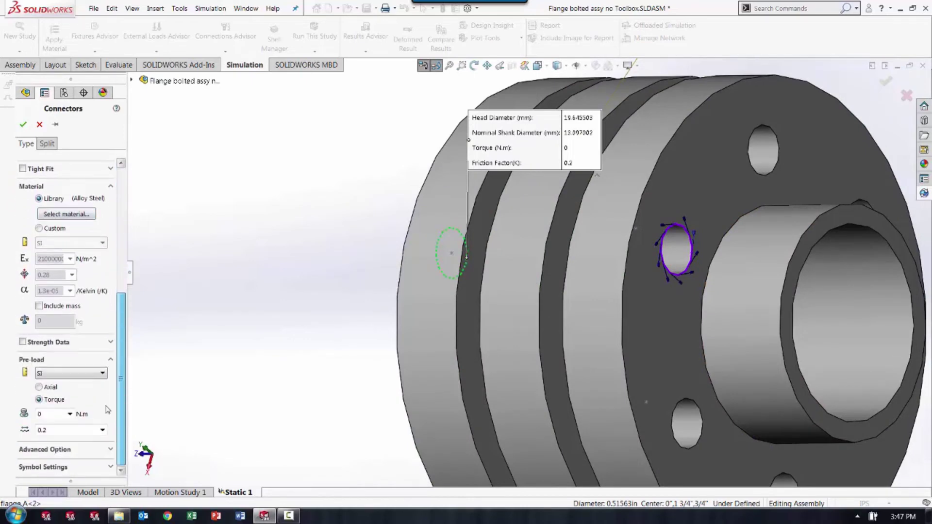
# Set the hole face as the bolt series, confirm the bolt, and propagate it to all series holes.
pyautogui.moveTo(296, 327); pyautogui.dragTo(595, 272, button='middle')
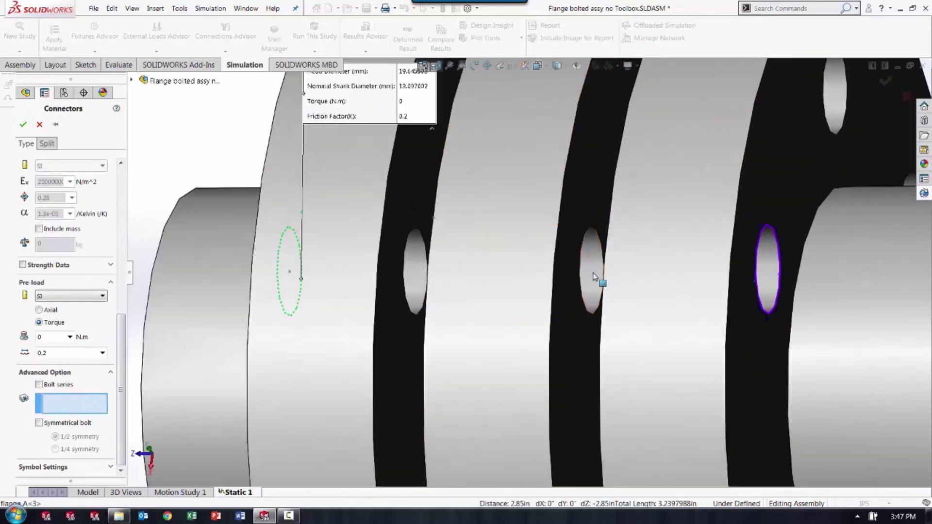
pyautogui.click(595, 273)
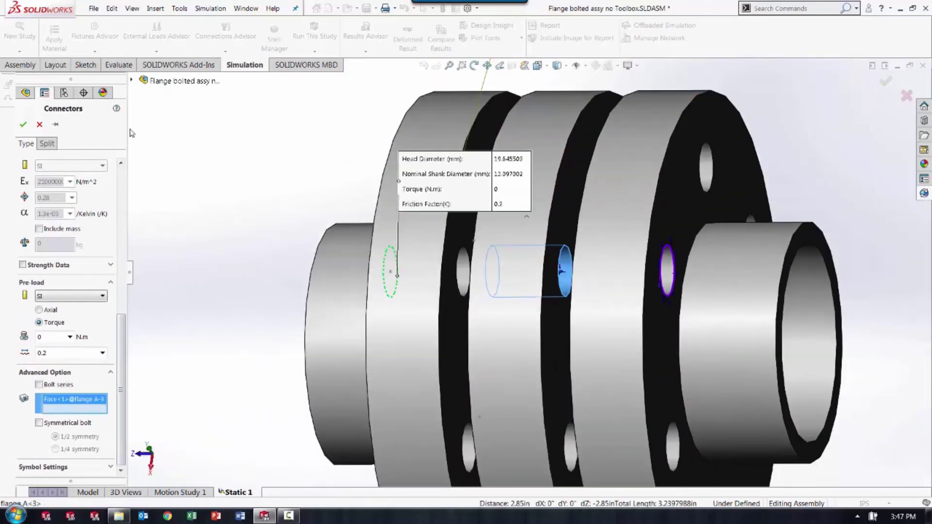
pyautogui.click(23, 125)
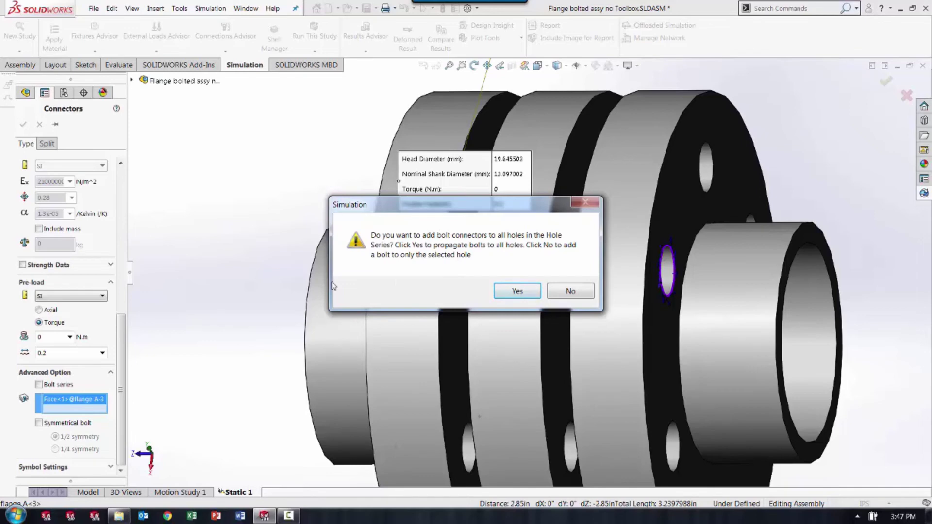
pyautogui.click(516, 290)
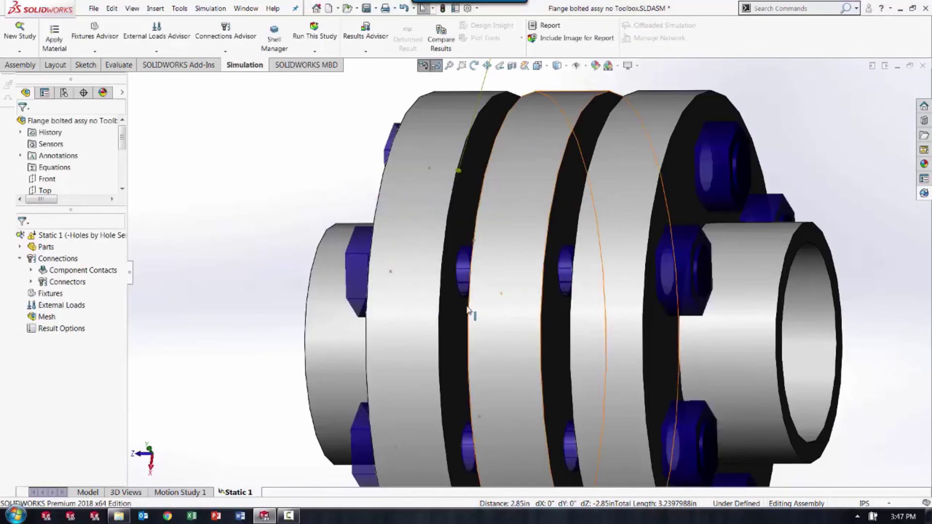